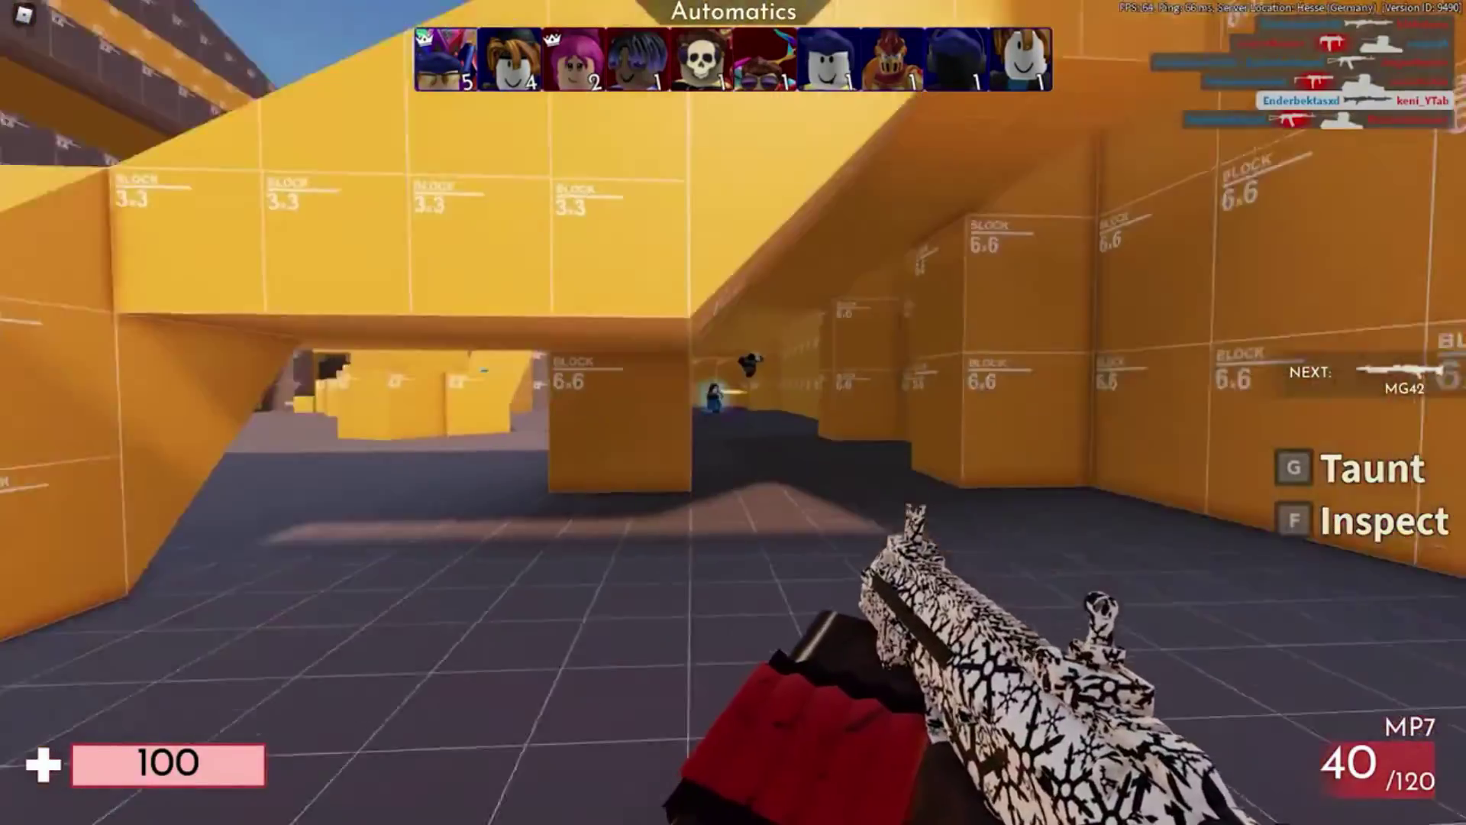
Fire the MG42 at opponents during the Roblox Automatics round as sample footage.
left_click(732, 412)
left_click(732, 412)
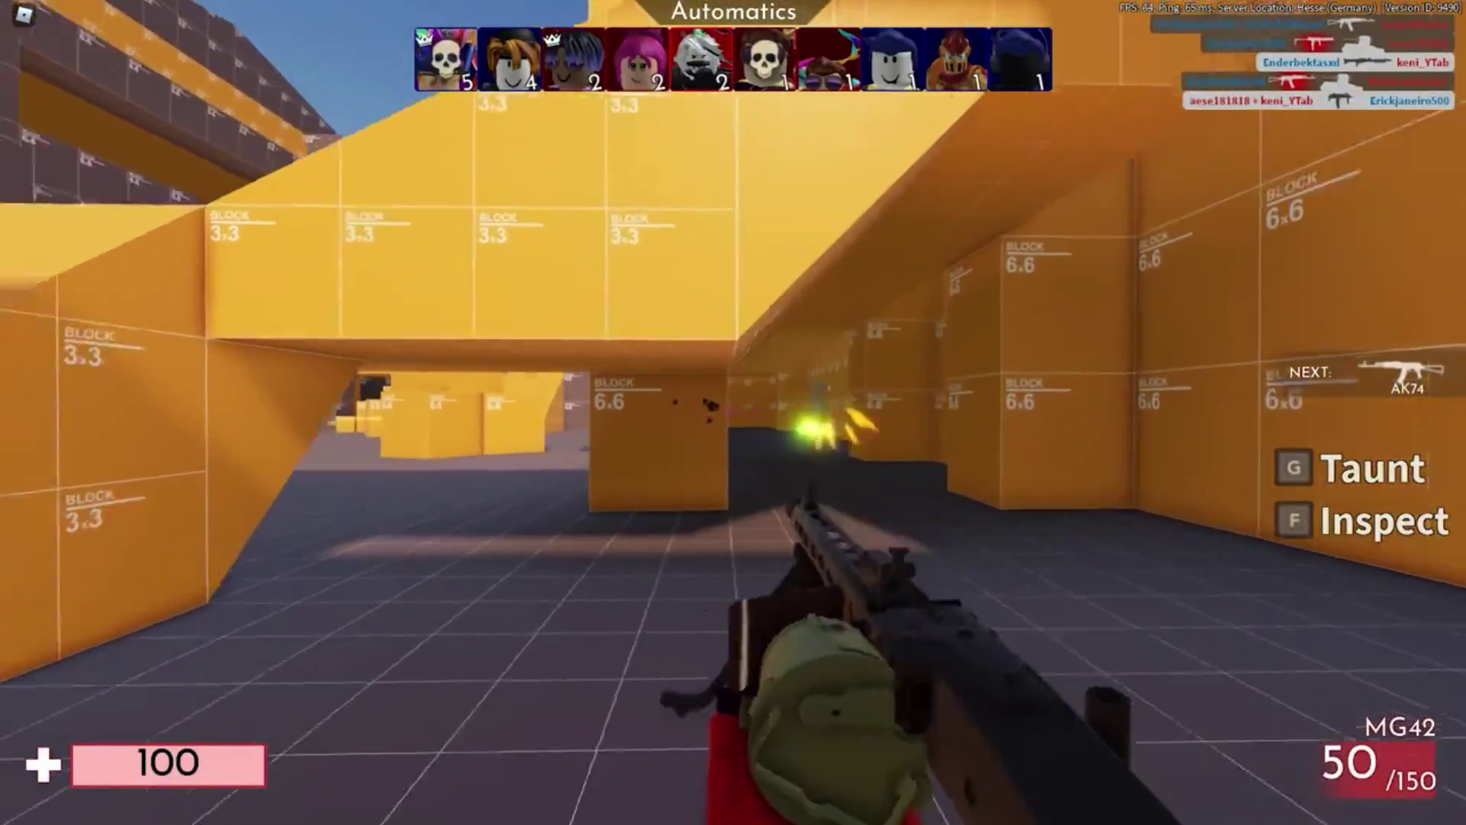
left_click(732, 413)
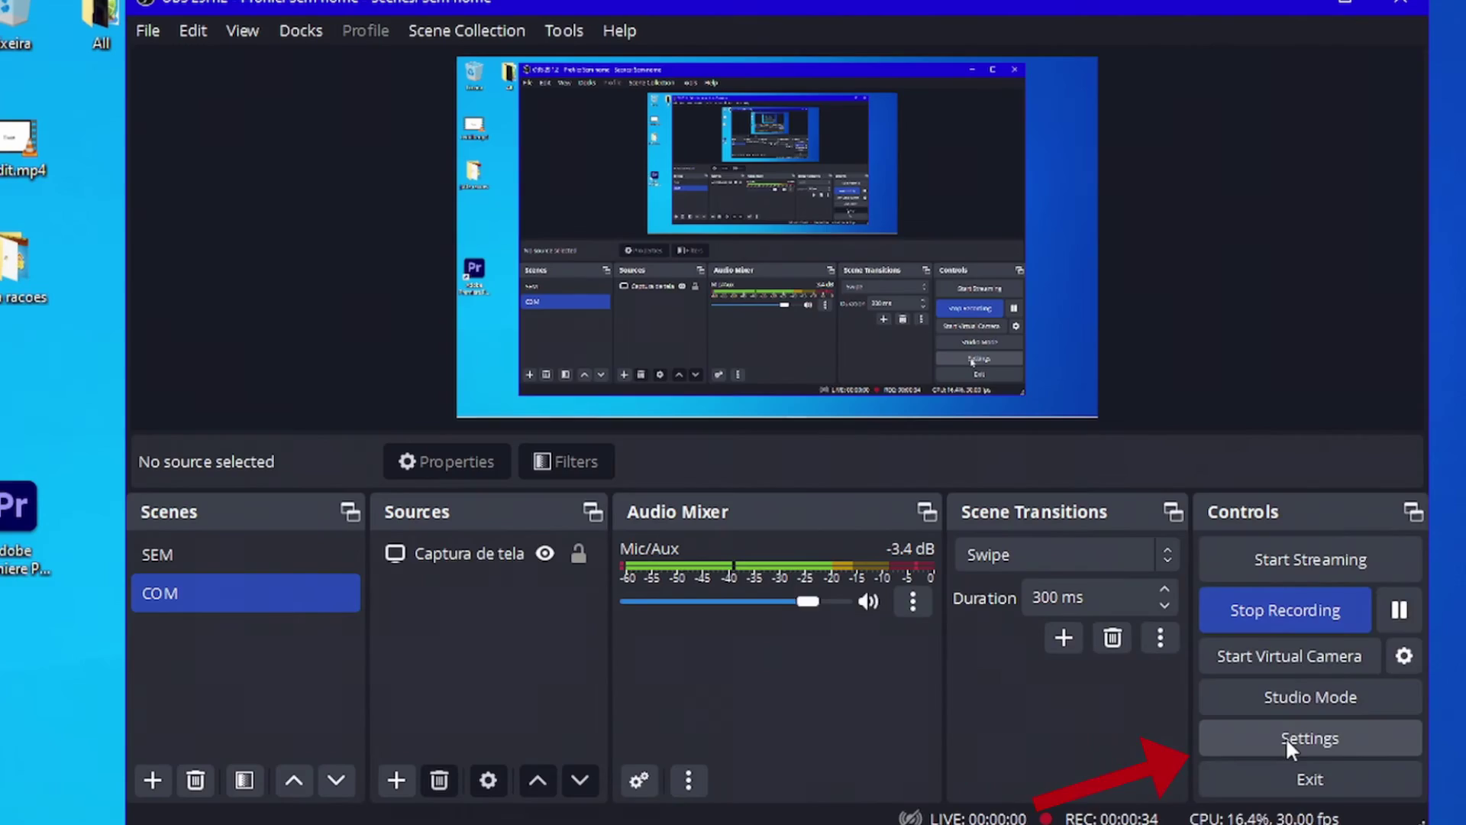
Set OBS video to a 1366x768 base, 1920x1080 output, Lanczos filter and 30/1 FPS.
left_click(1285, 737)
left_click(341, 235)
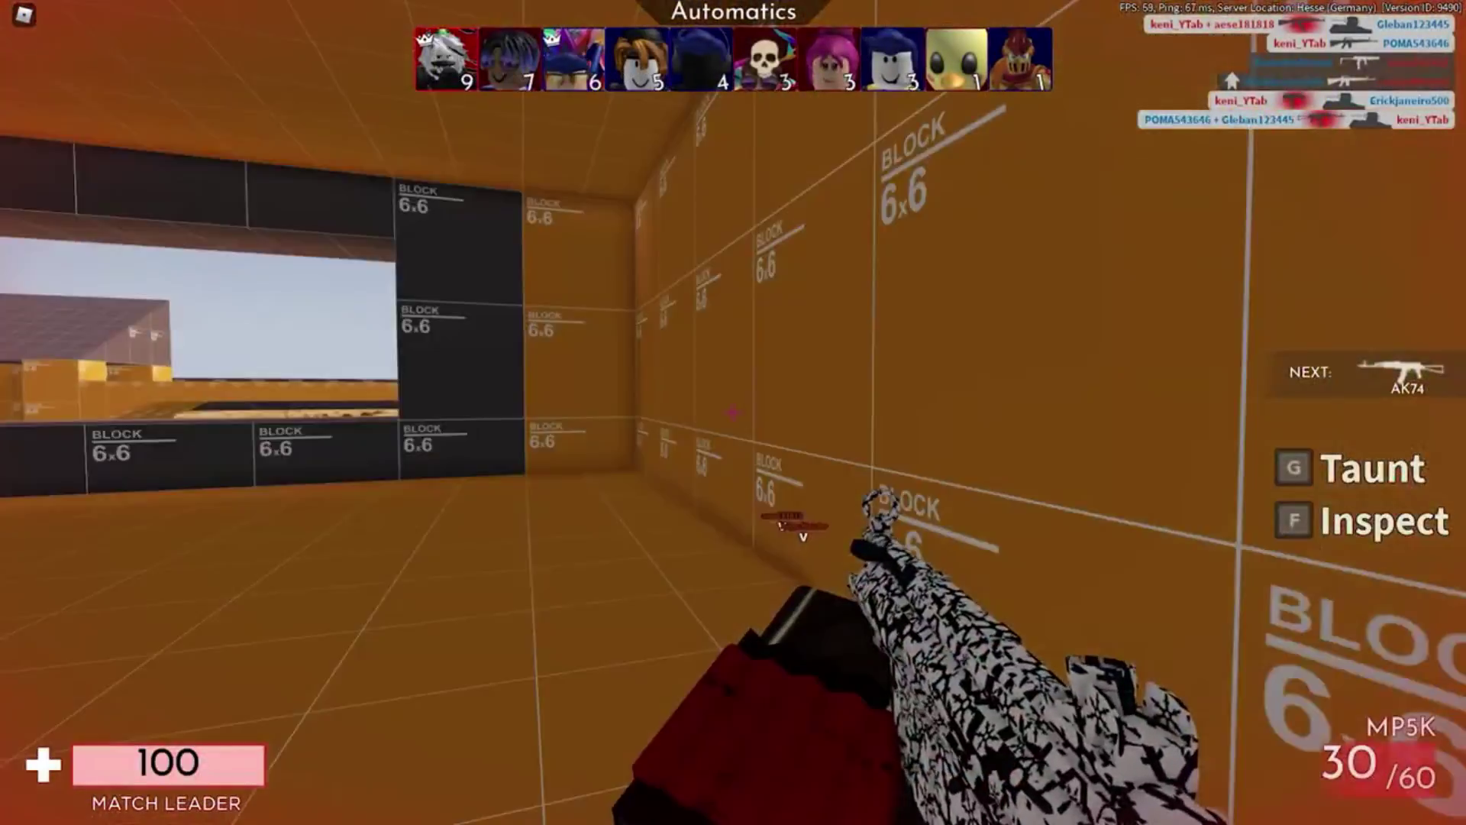
key("w")
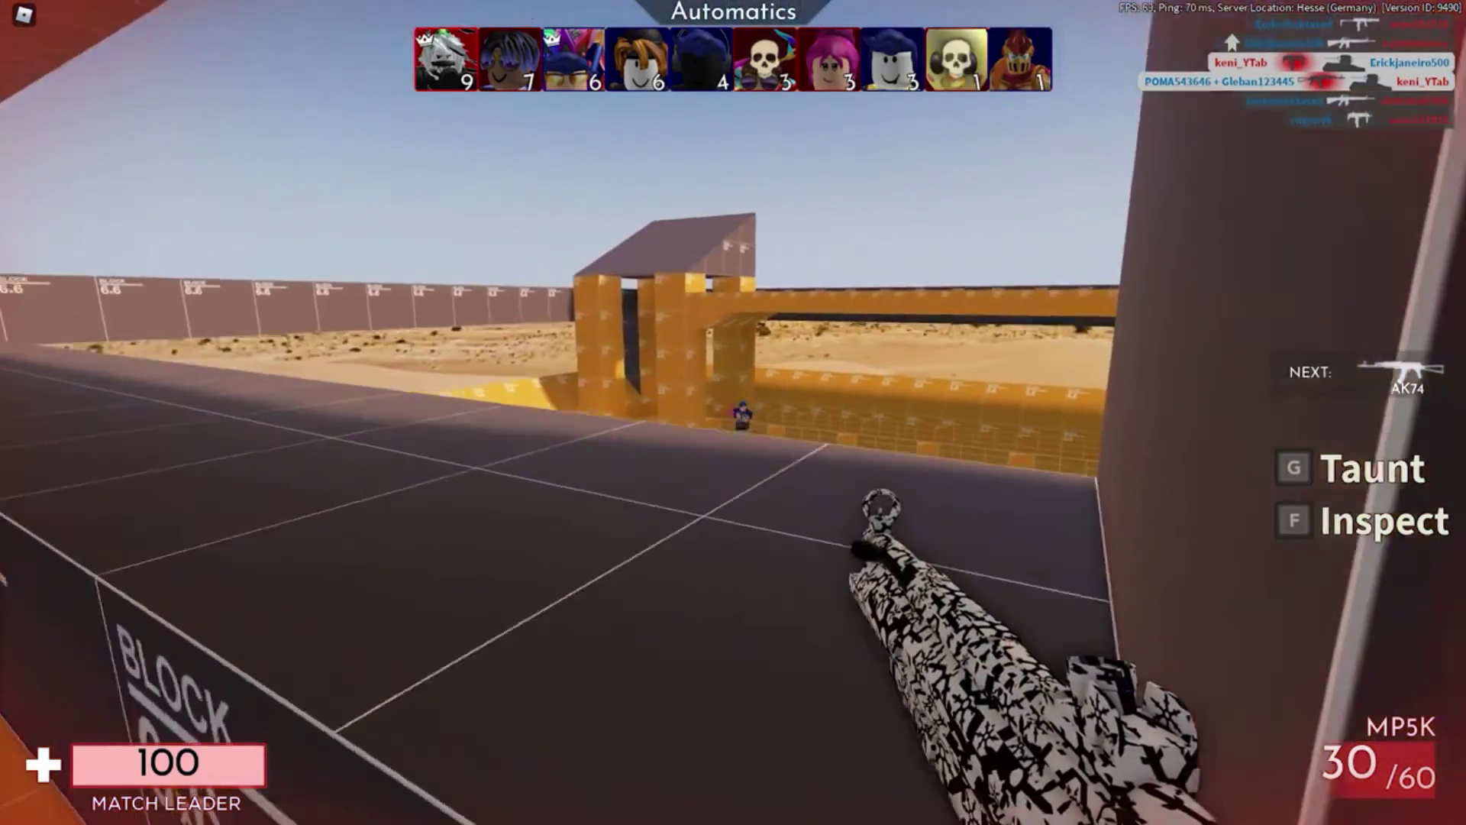
left_click_drag(733, 413, 733, 412)
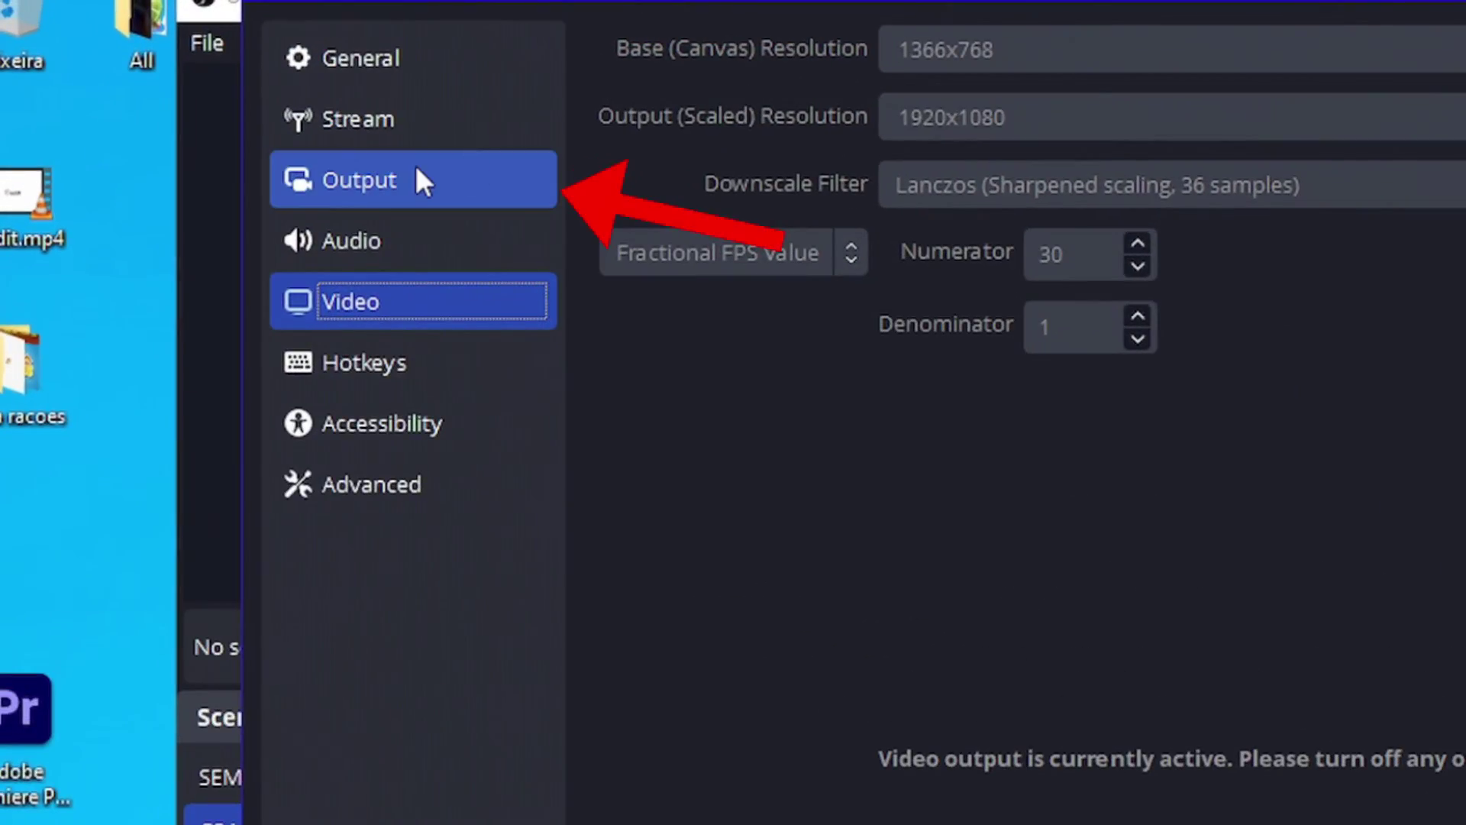
Bring up the Recording tab of the OBS Output settings.
left_click(418, 172)
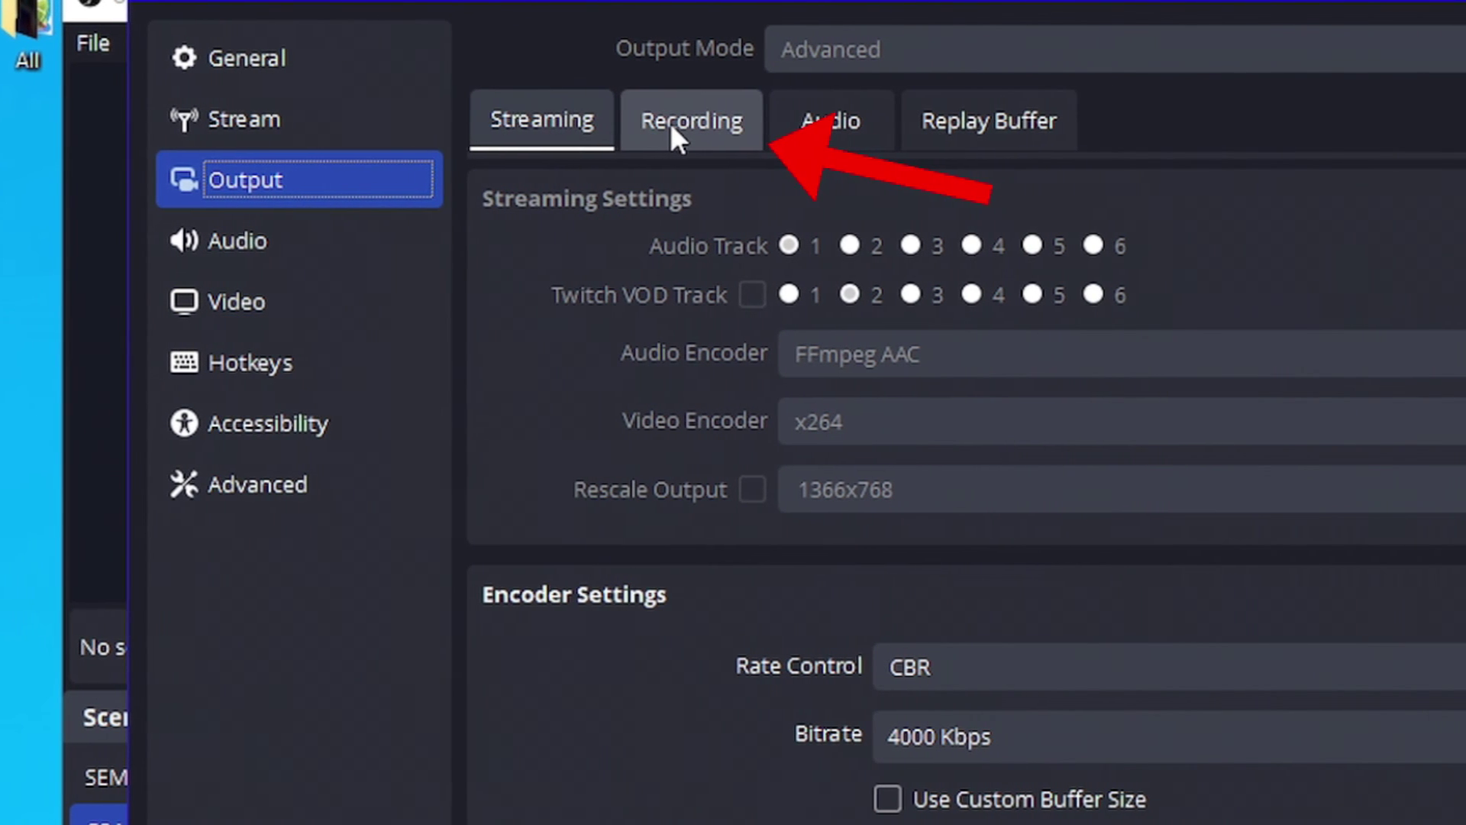
left_click(666, 122)
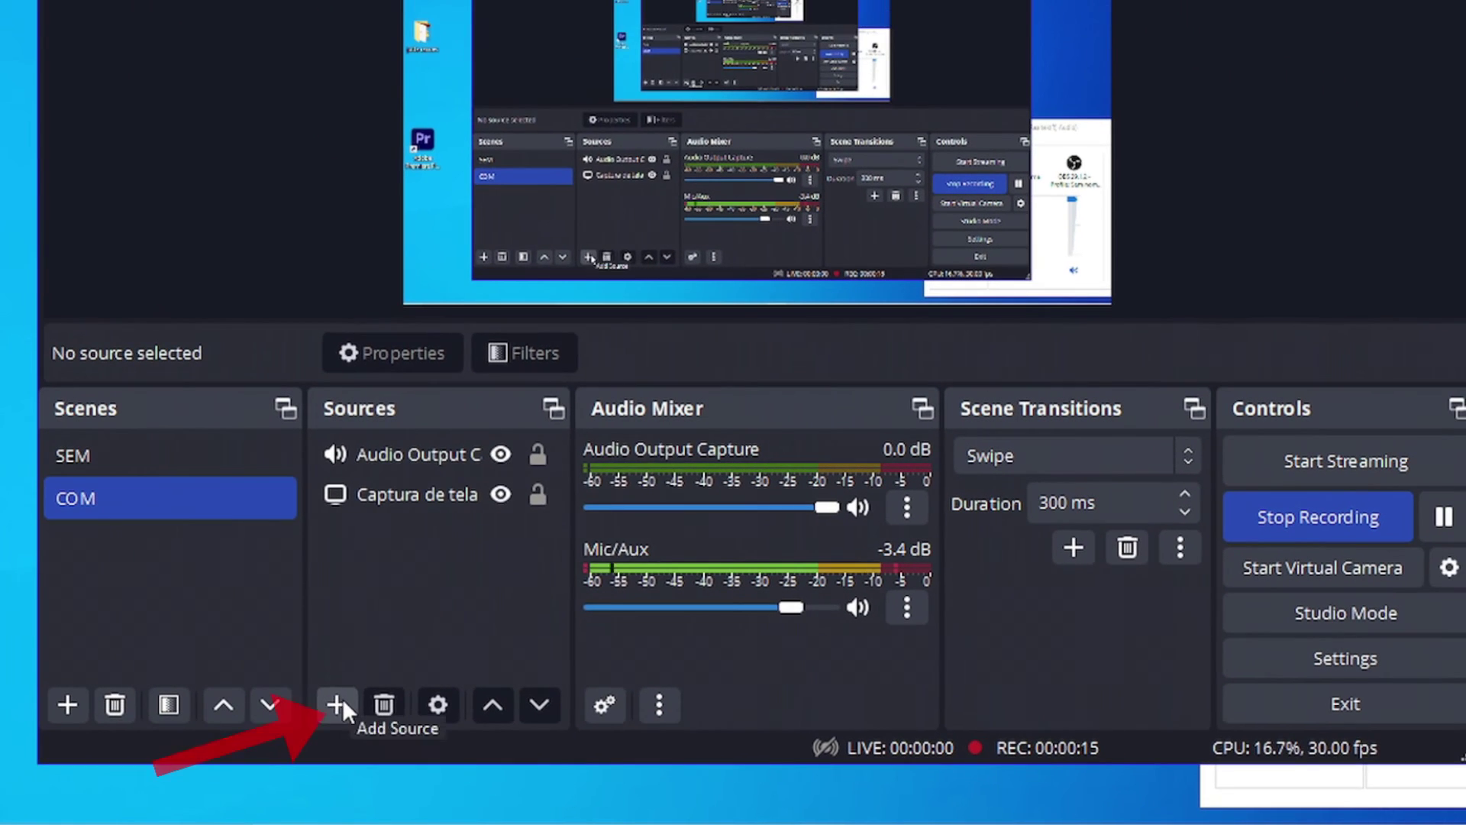
Lower and mute Sons do Sistema in the Windows Volume Mixer, then close the mixer.
left_click(335, 704)
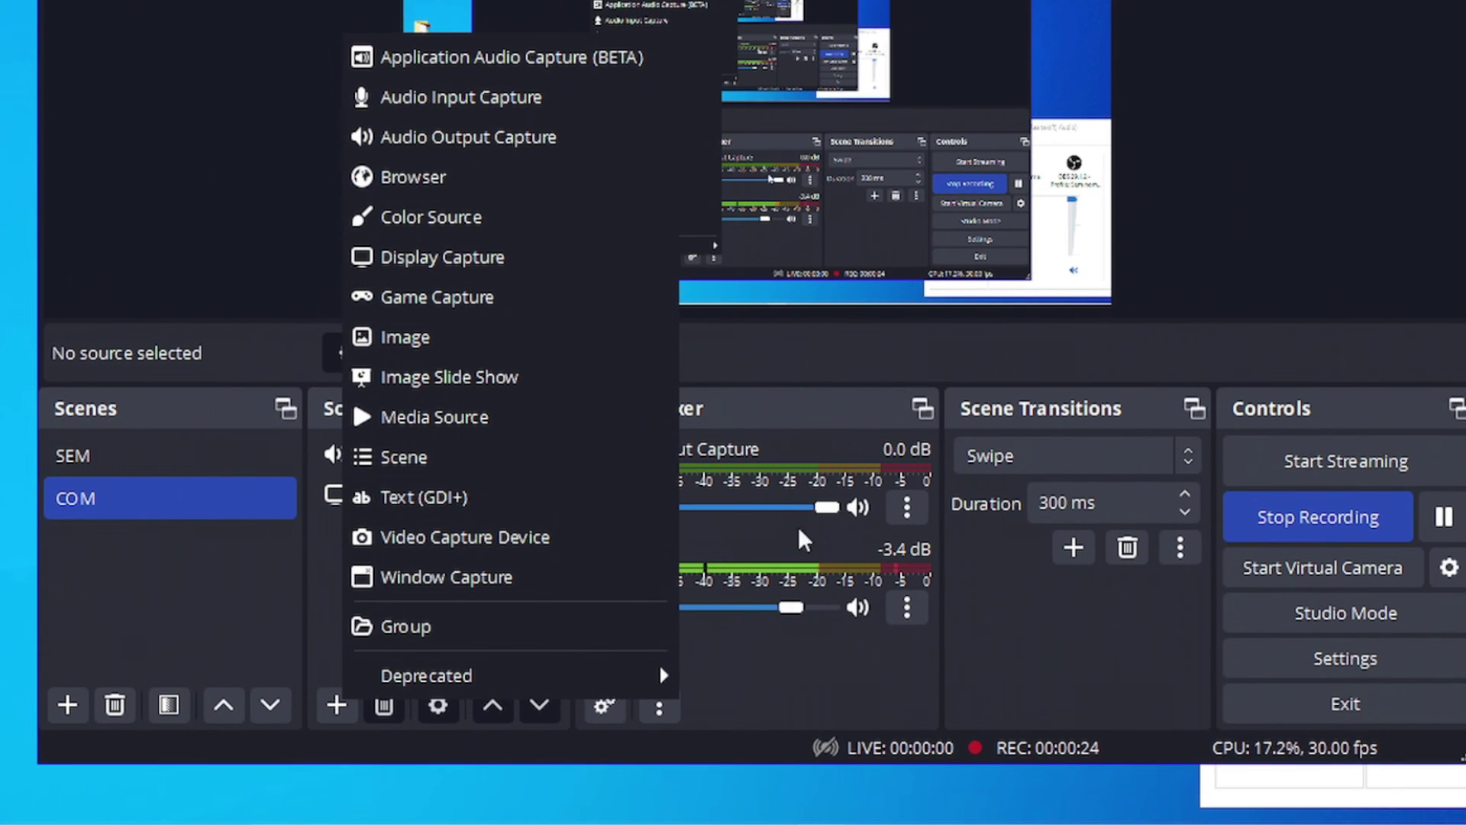
left_click(871, 664)
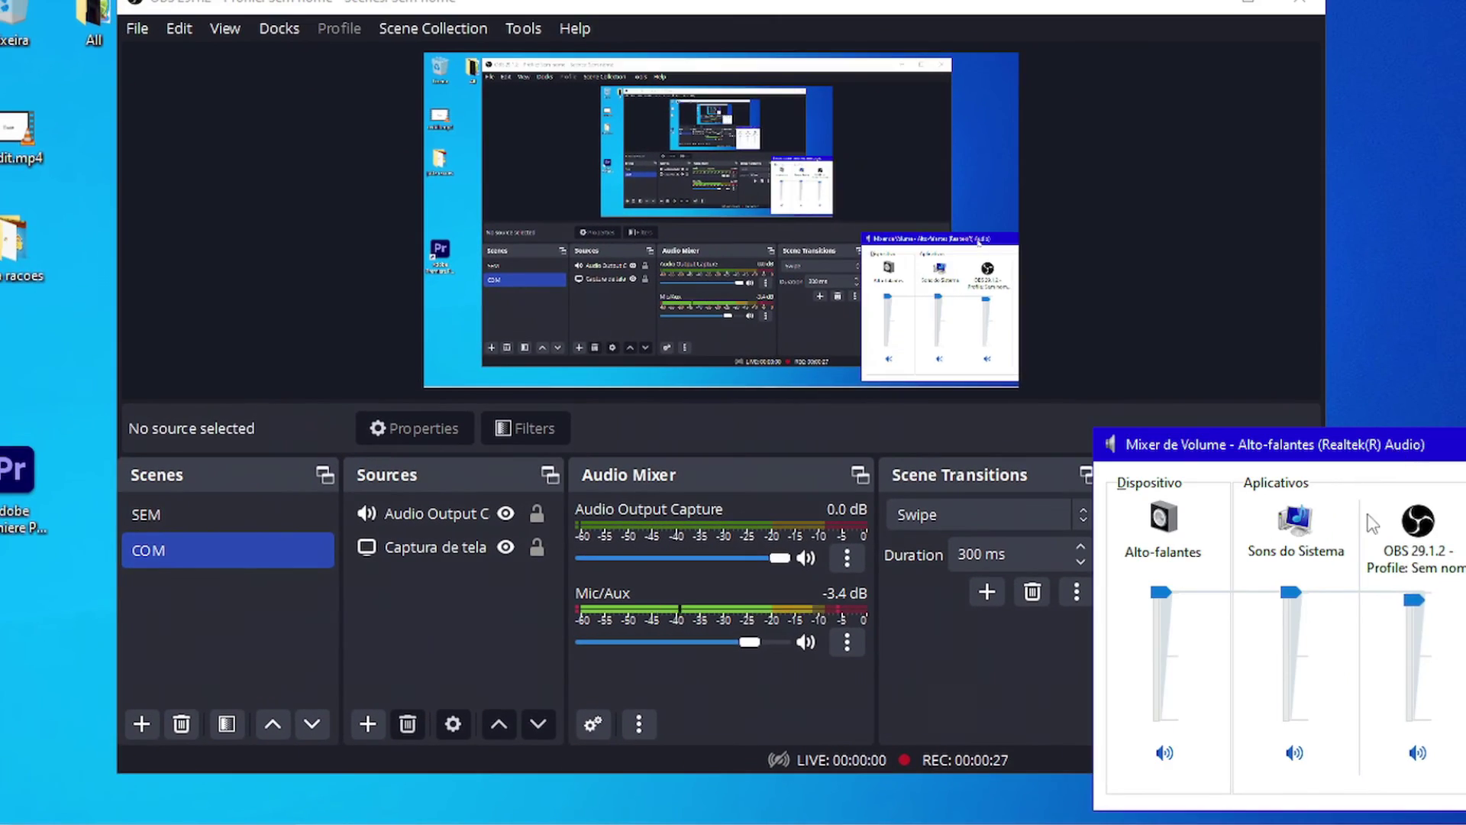
left_click_drag(1296, 604, 1296, 615)
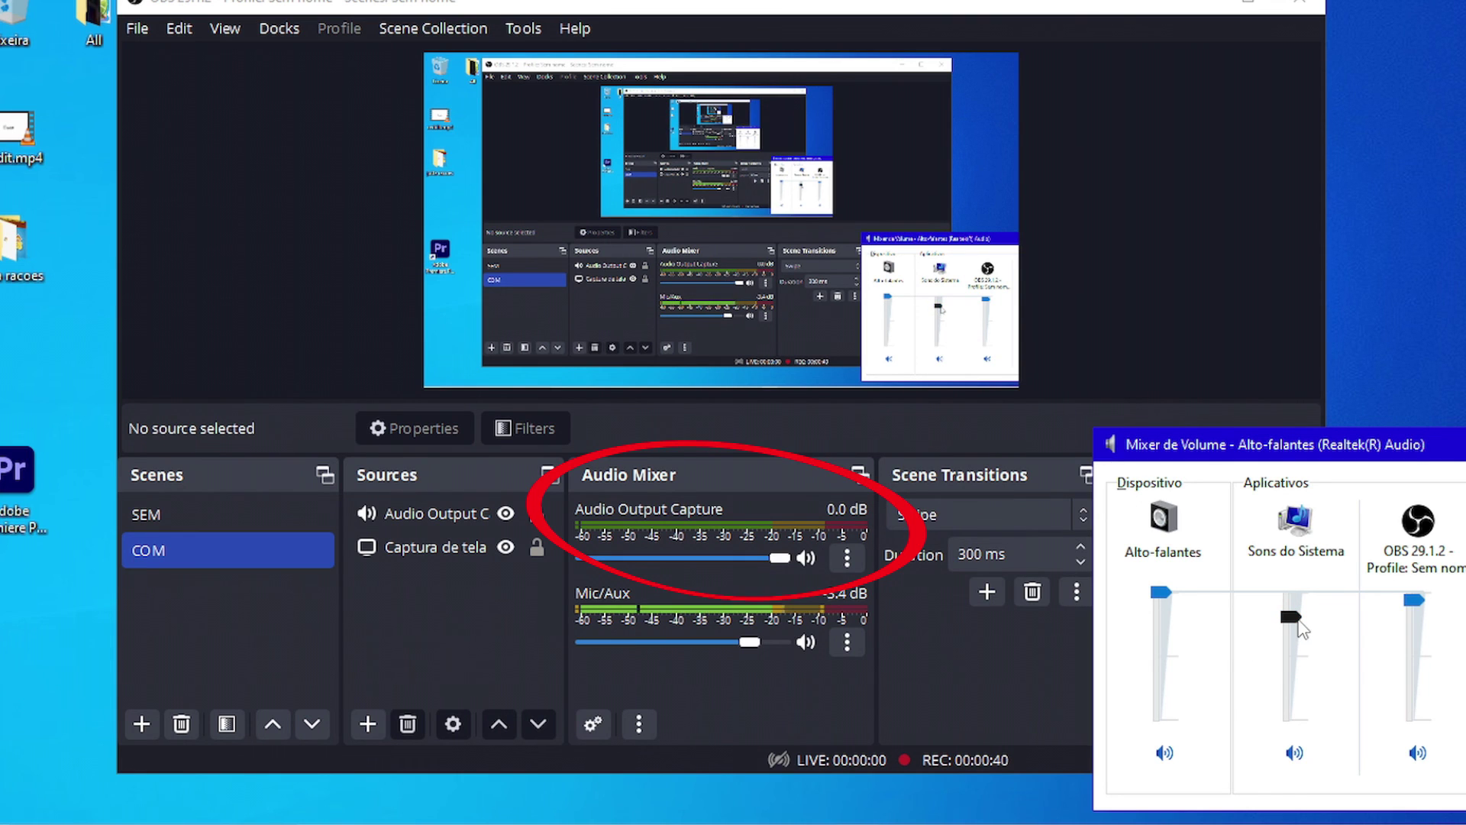
left_click_drag(1304, 627, 1298, 666)
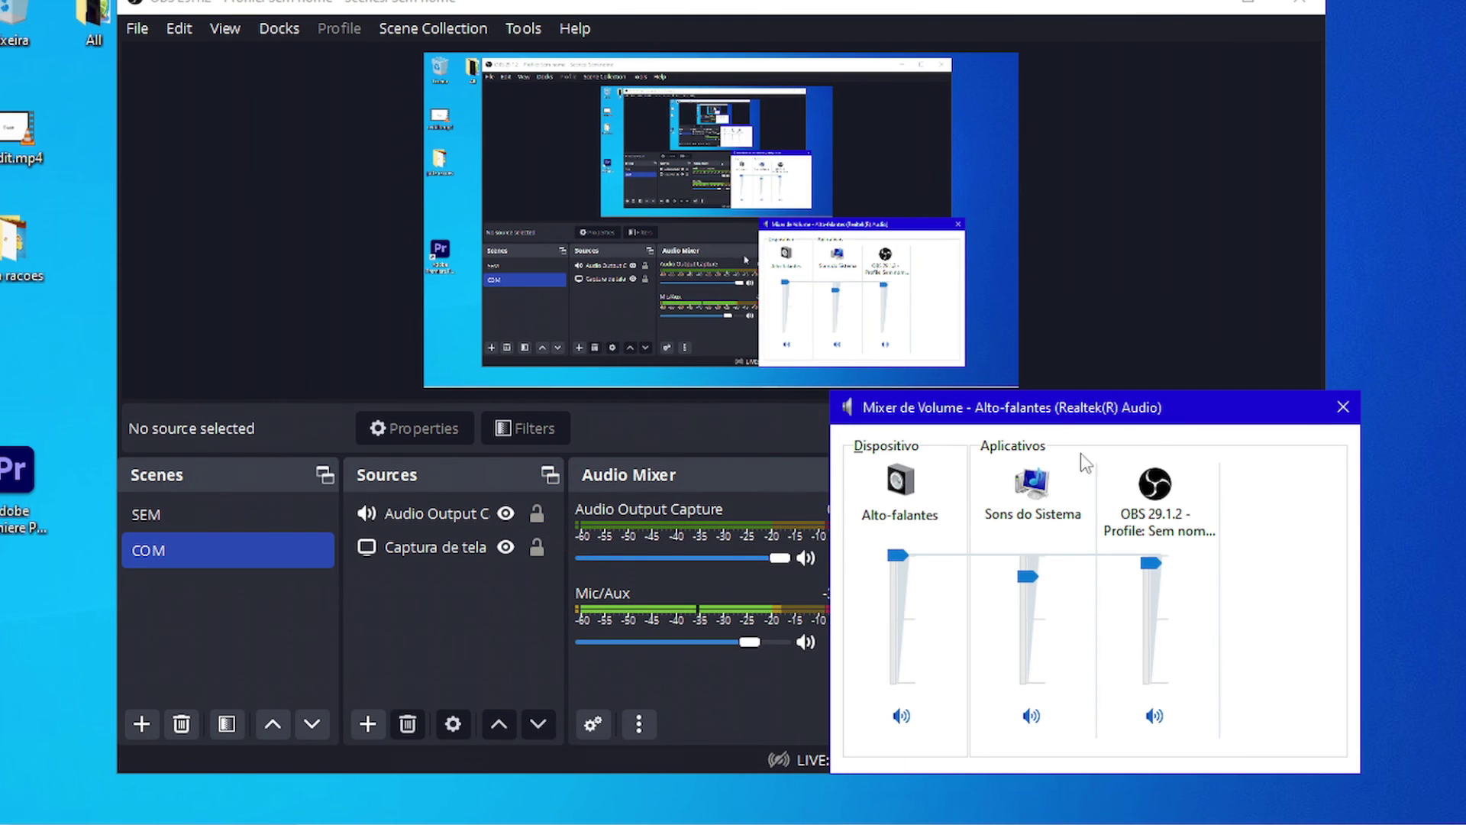
left_click(1031, 715)
left_click(1344, 407)
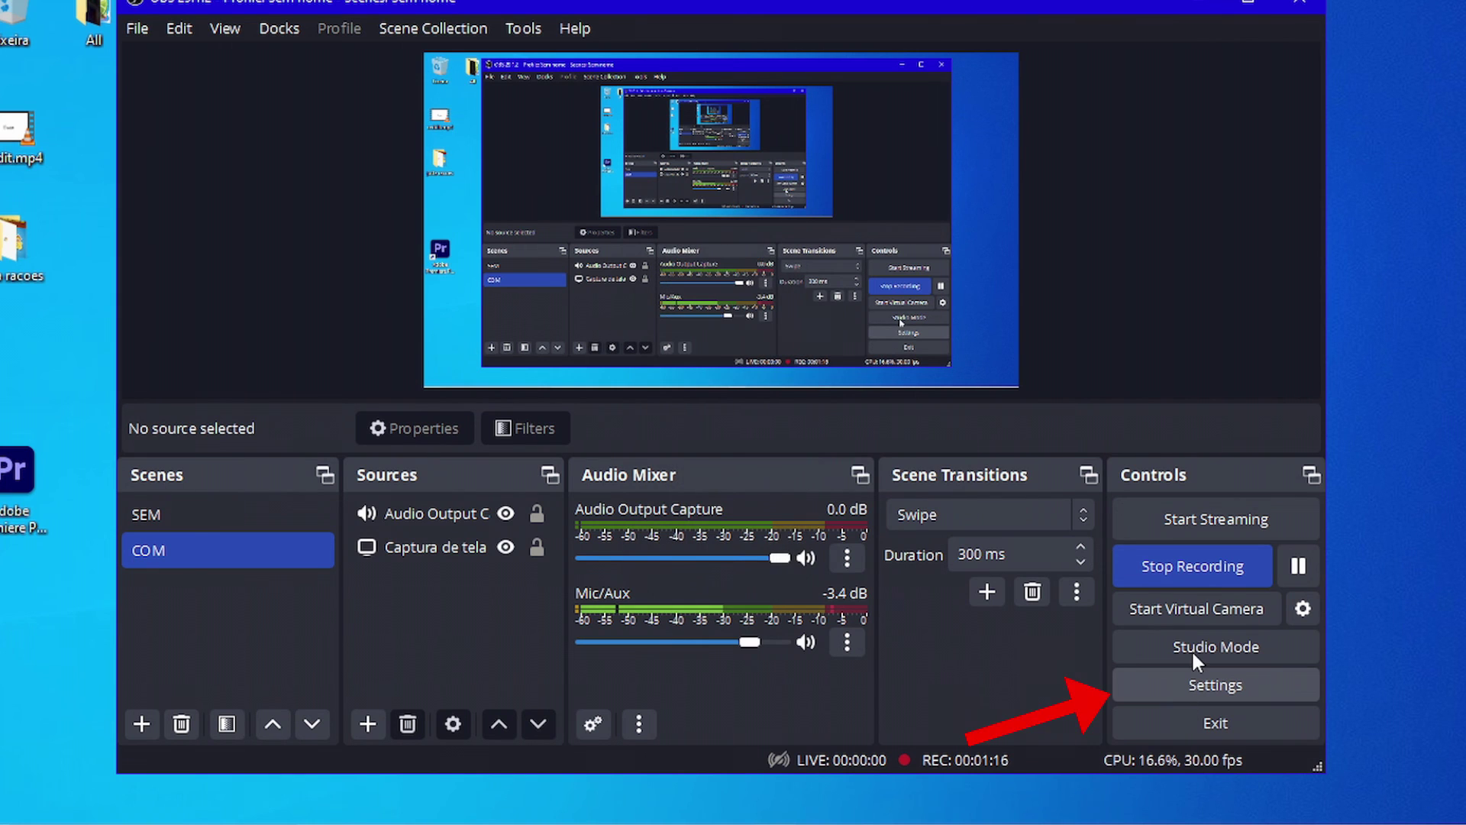
Show the Output Recording page with MPEG-4 format and the QuickSync H.264 encoder.
left_click(1195, 684)
left_click(332, 129)
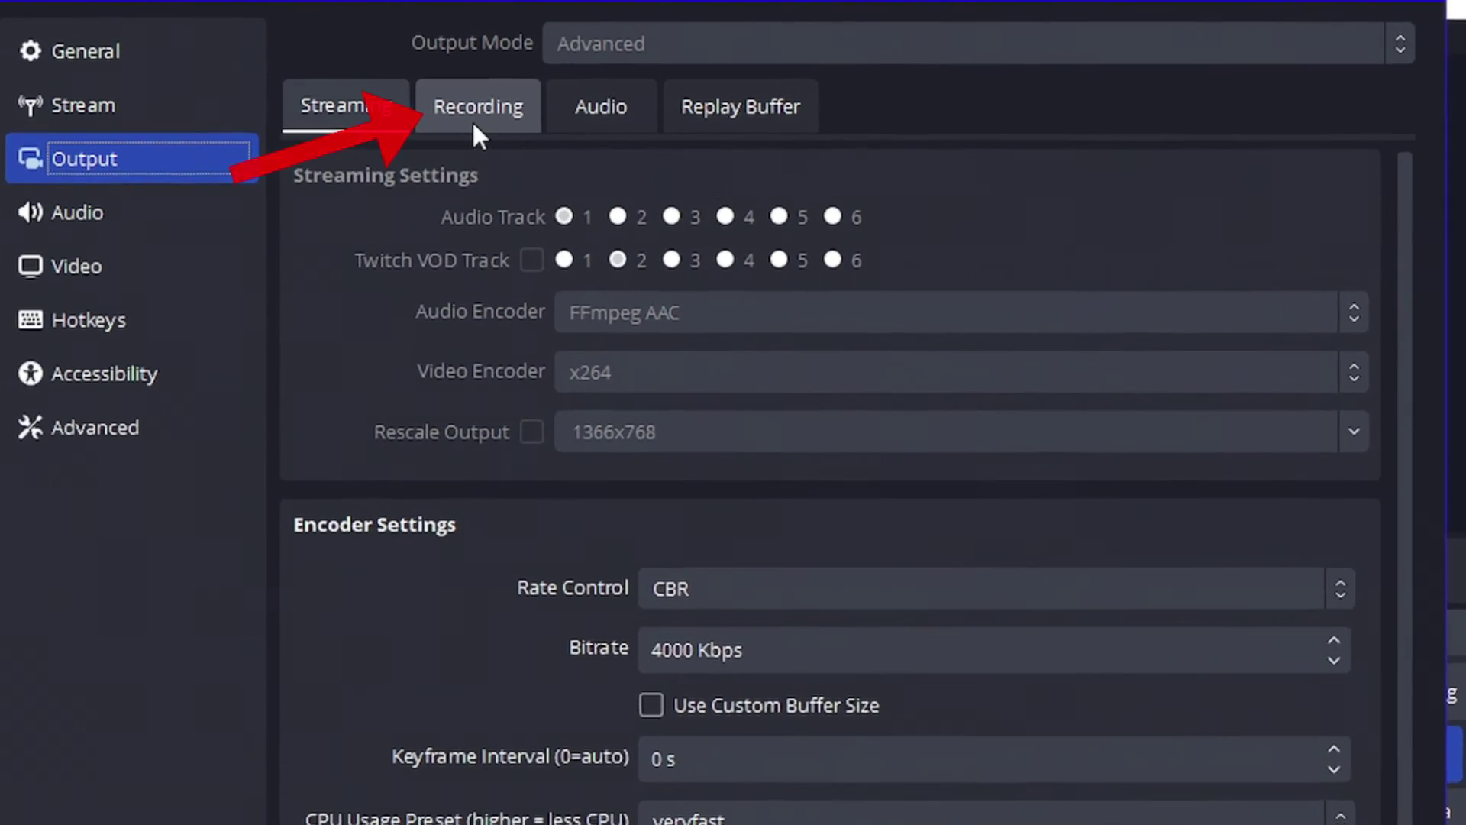
left_click(527, 93)
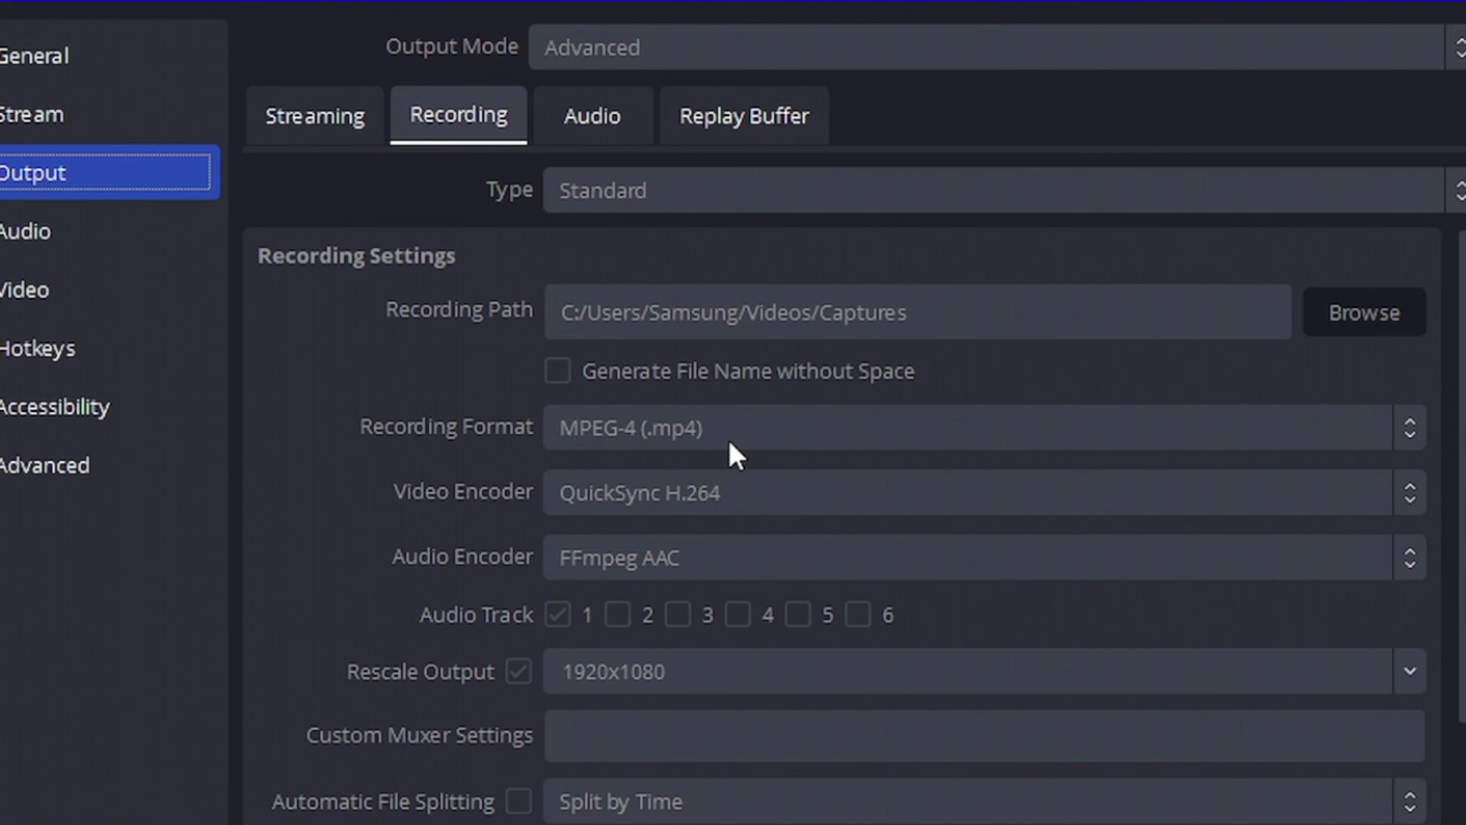
Keep recording Rate Control at CBR with an 8000 Kbps bitrate and list the Target Usage options.
scroll(737, 437, "down", 5)
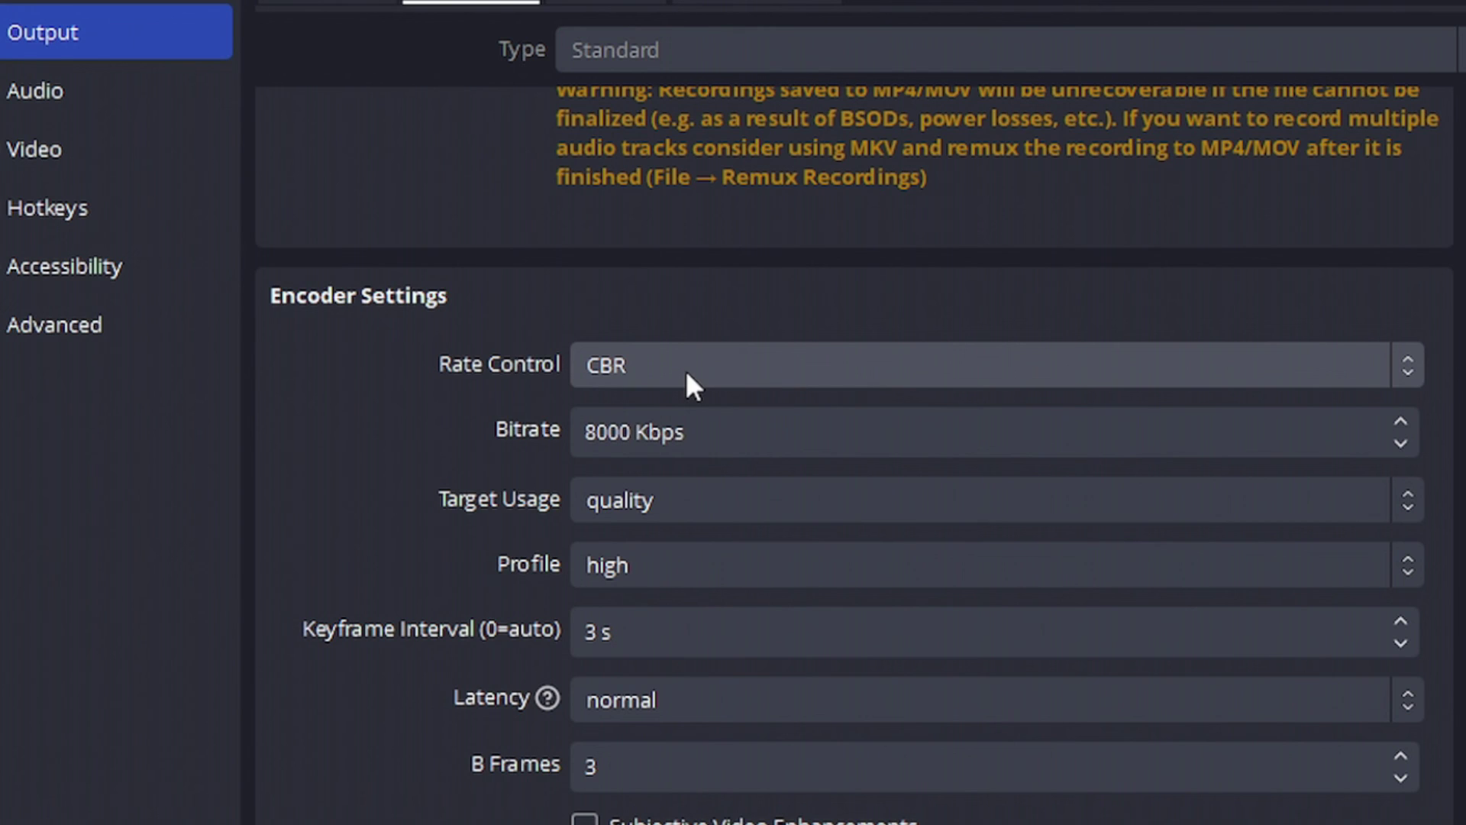
left_click(714, 367)
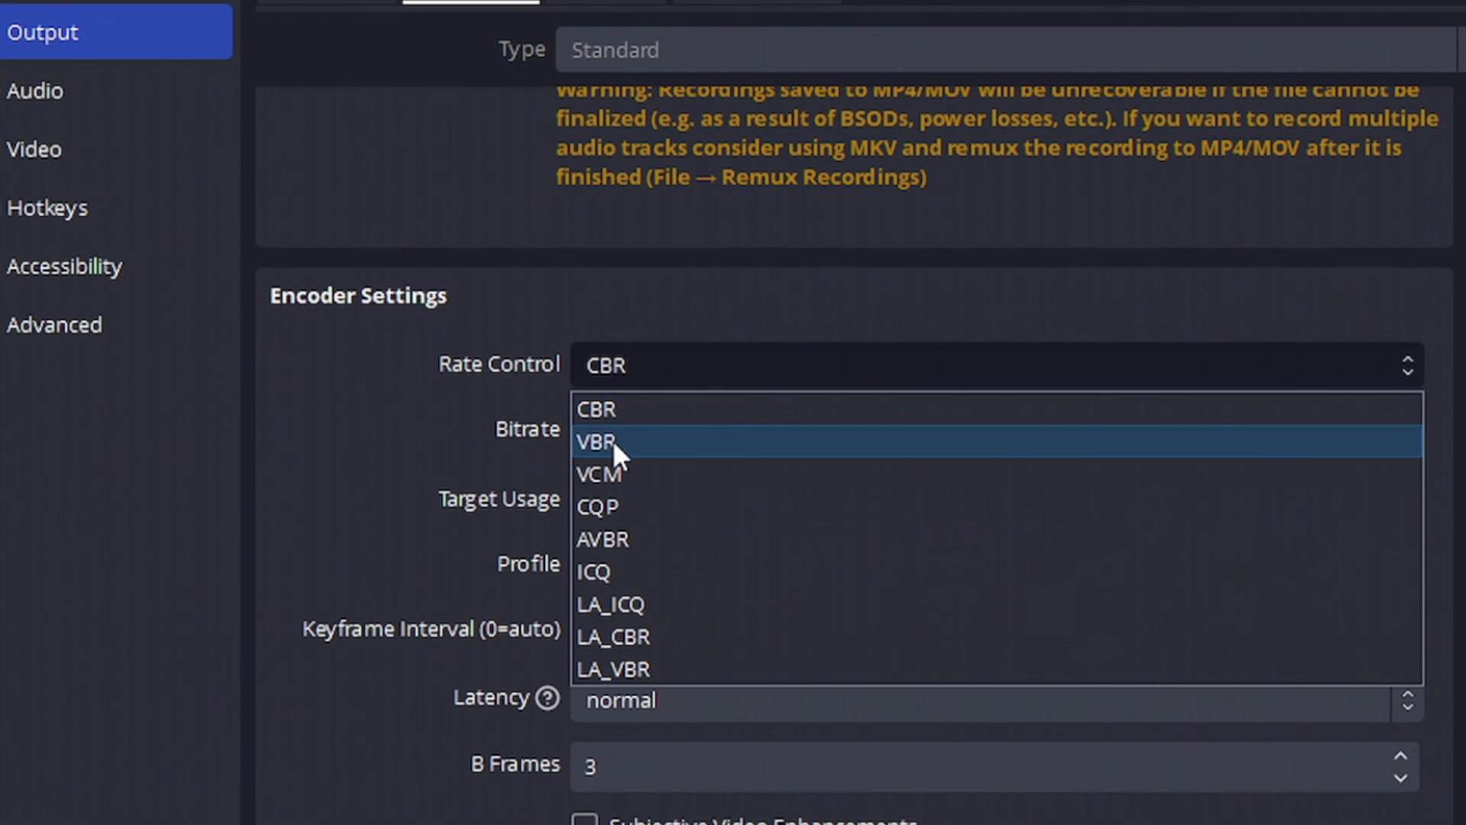
left_click(595, 409)
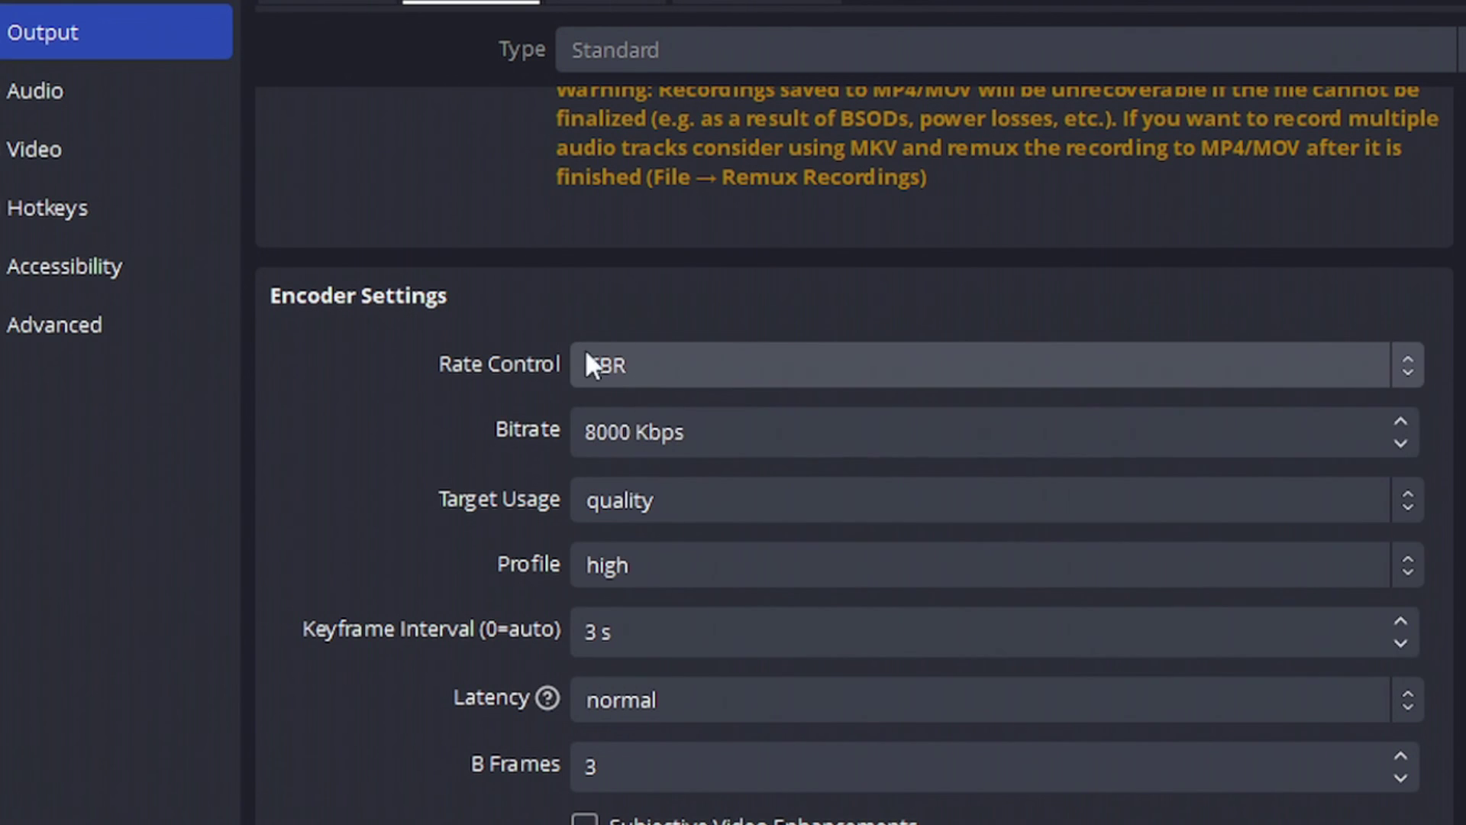
left_click(625, 432)
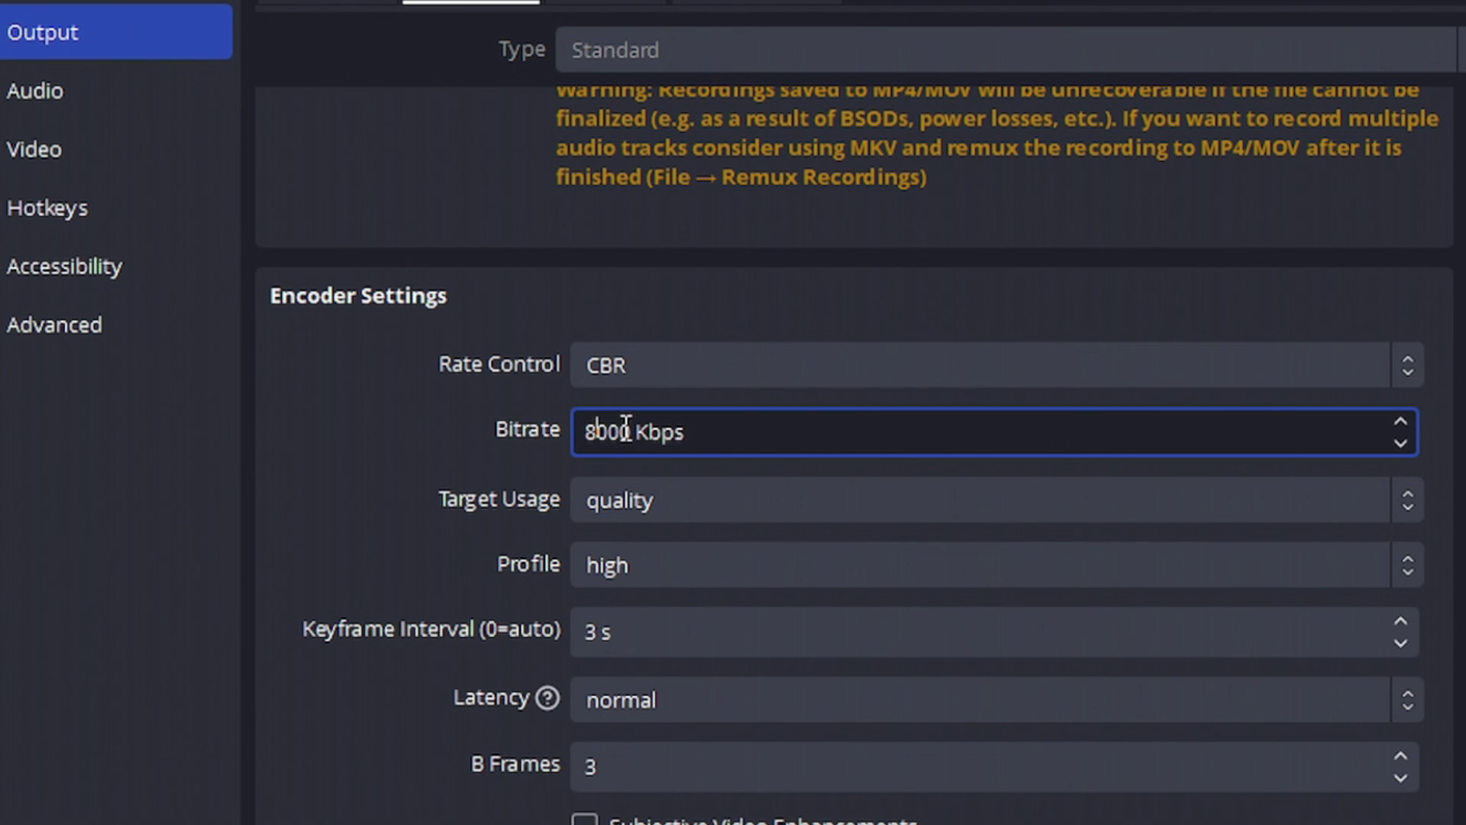
left_click(669, 496)
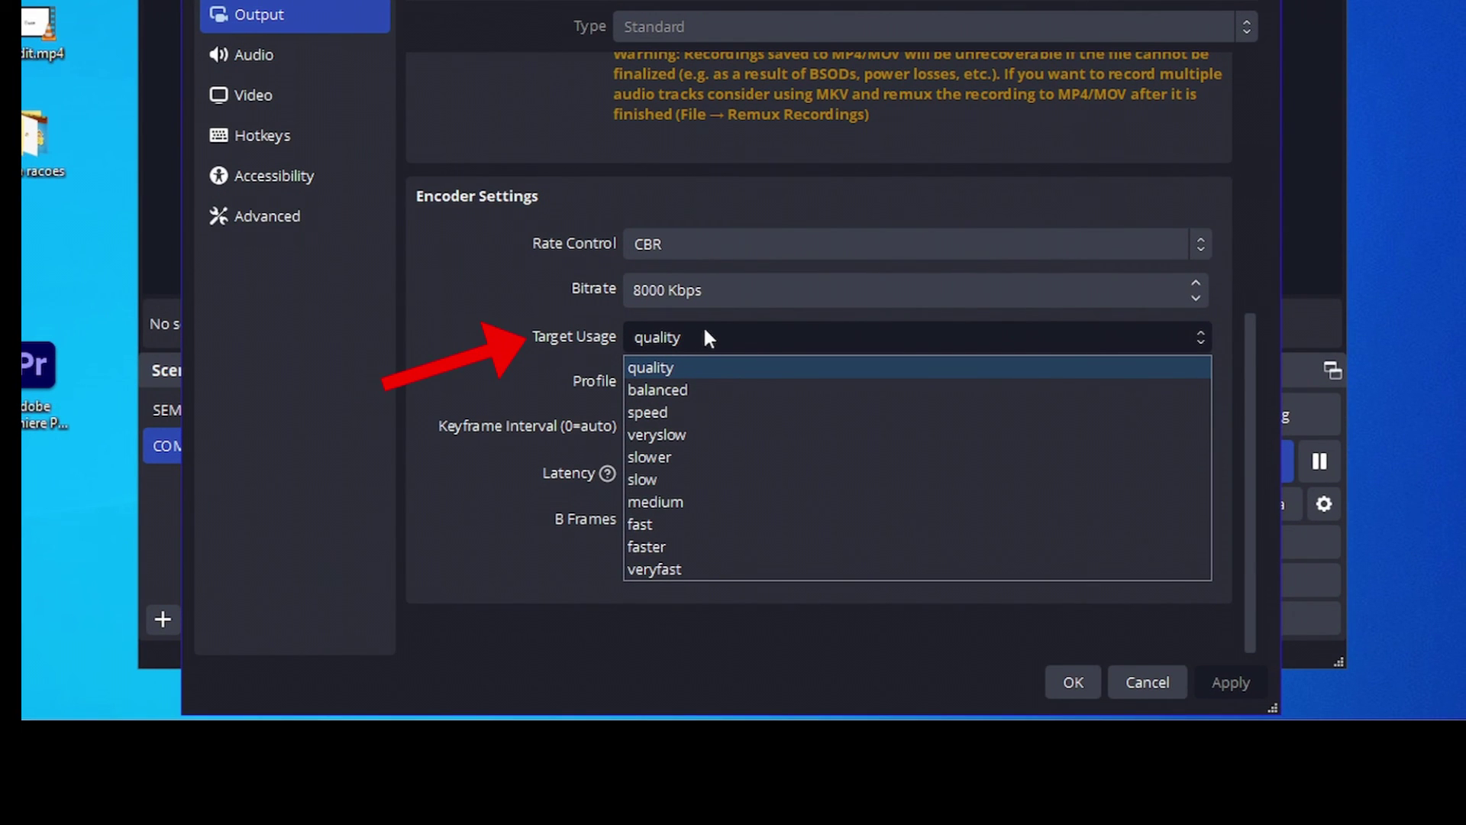
Change the encoder Target Usage to fast, passing briefly through veryfast.
left_click(676, 569)
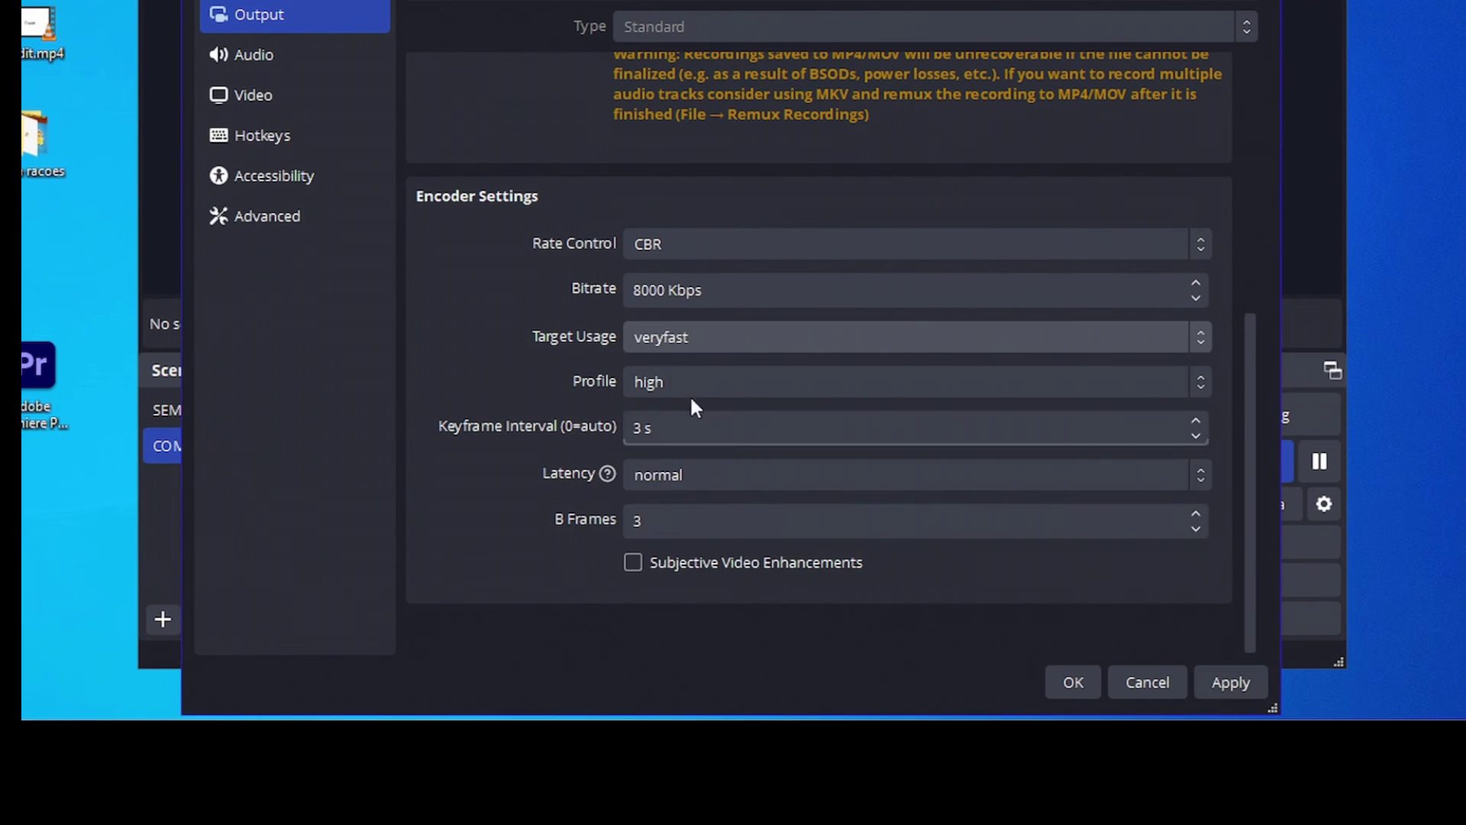
left_click(691, 337)
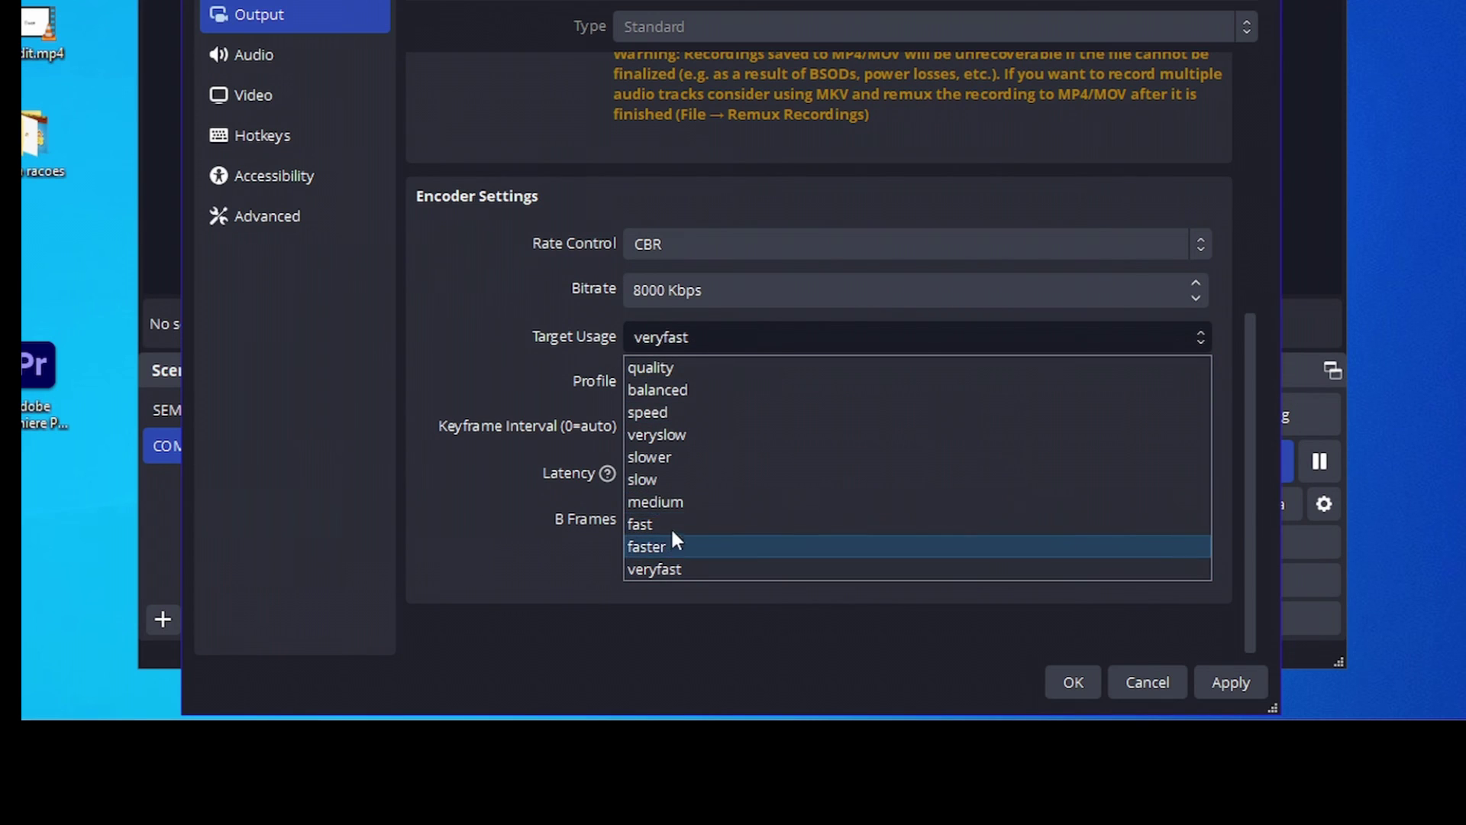
left_click(677, 525)
left_click(690, 337)
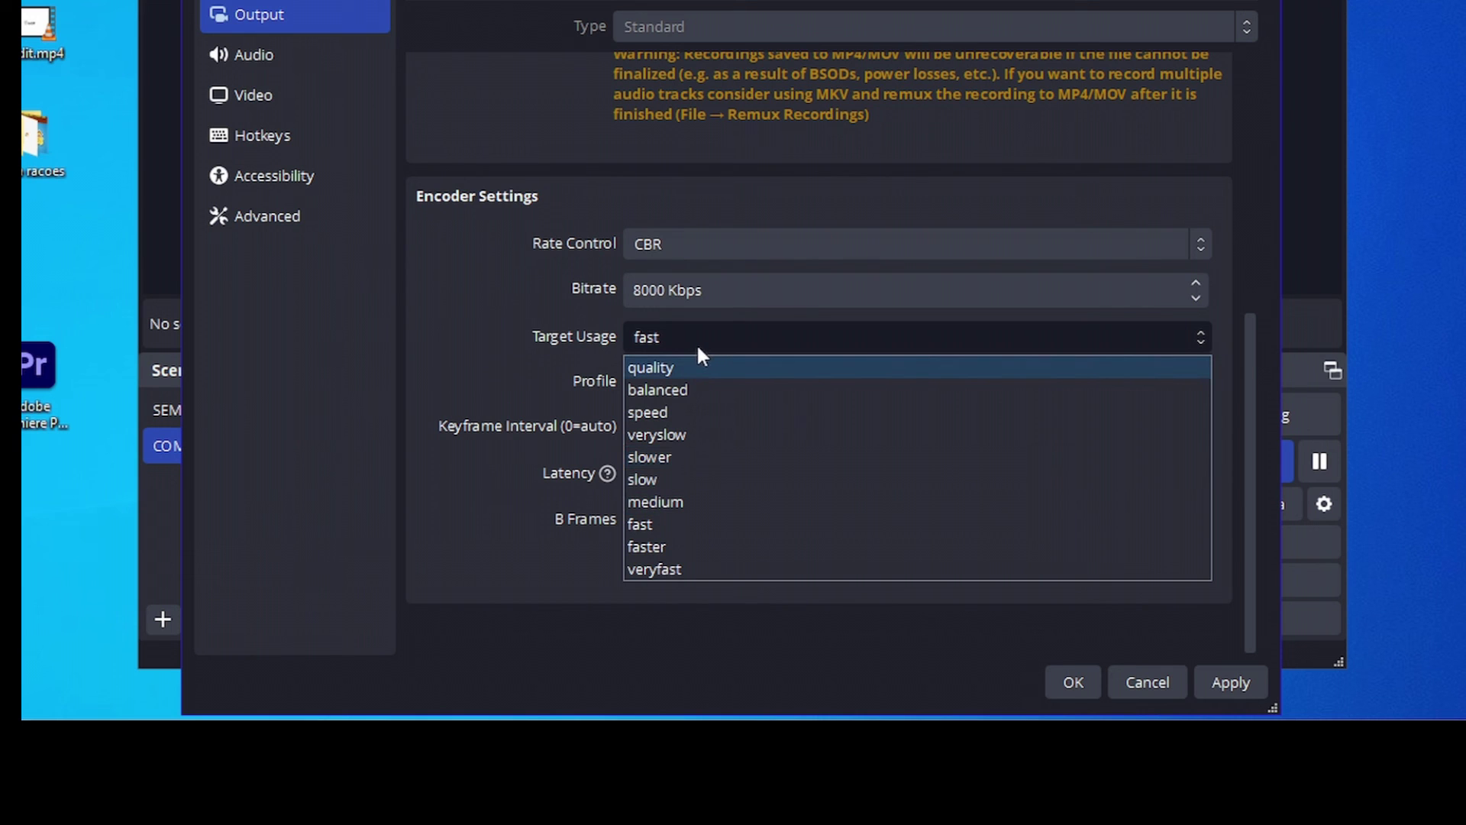
left_click(641, 524)
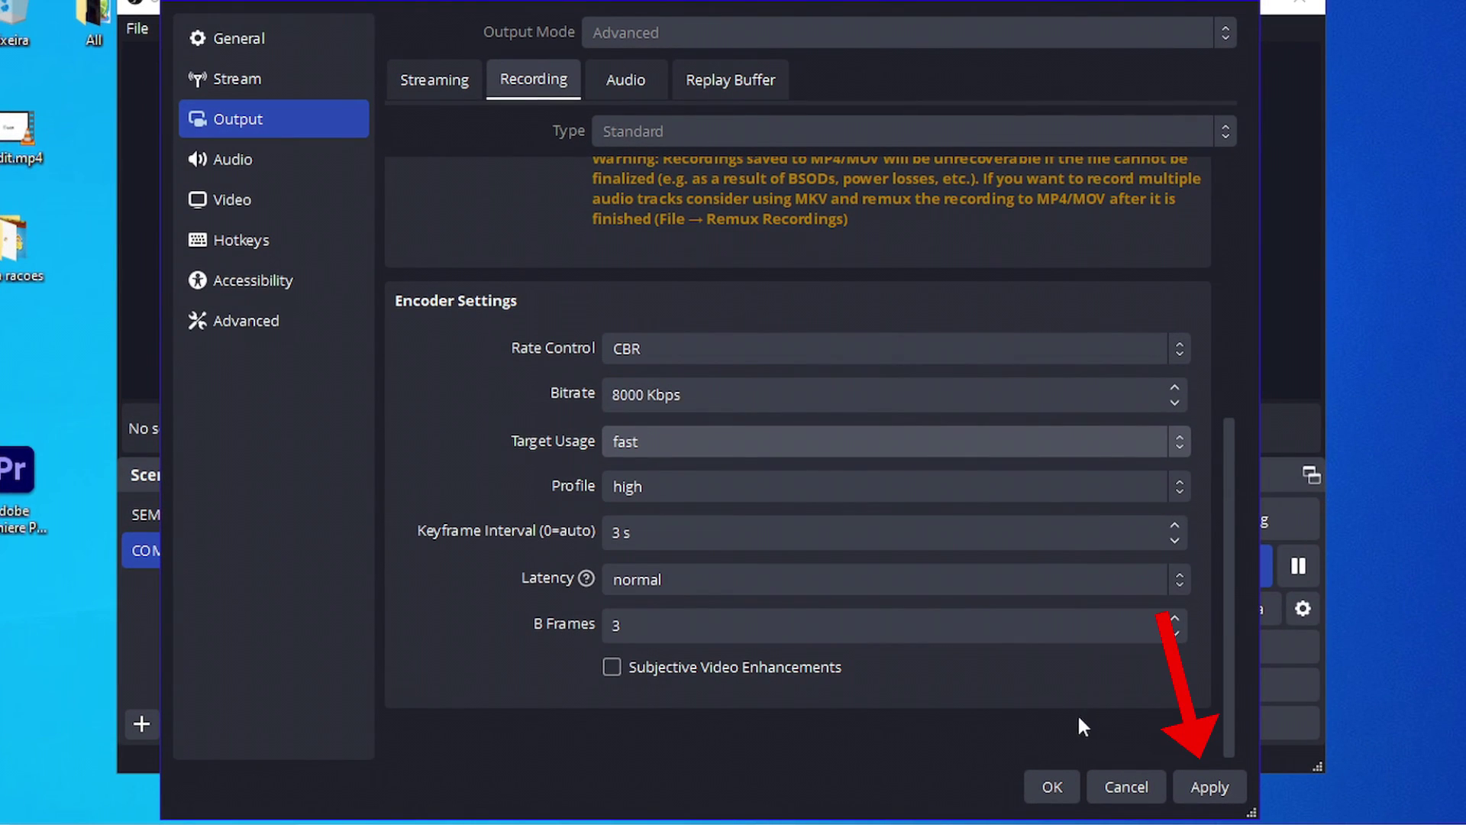
Apply the recording encoder changes and close Settings with OK.
left_click(1197, 787)
left_click(1053, 786)
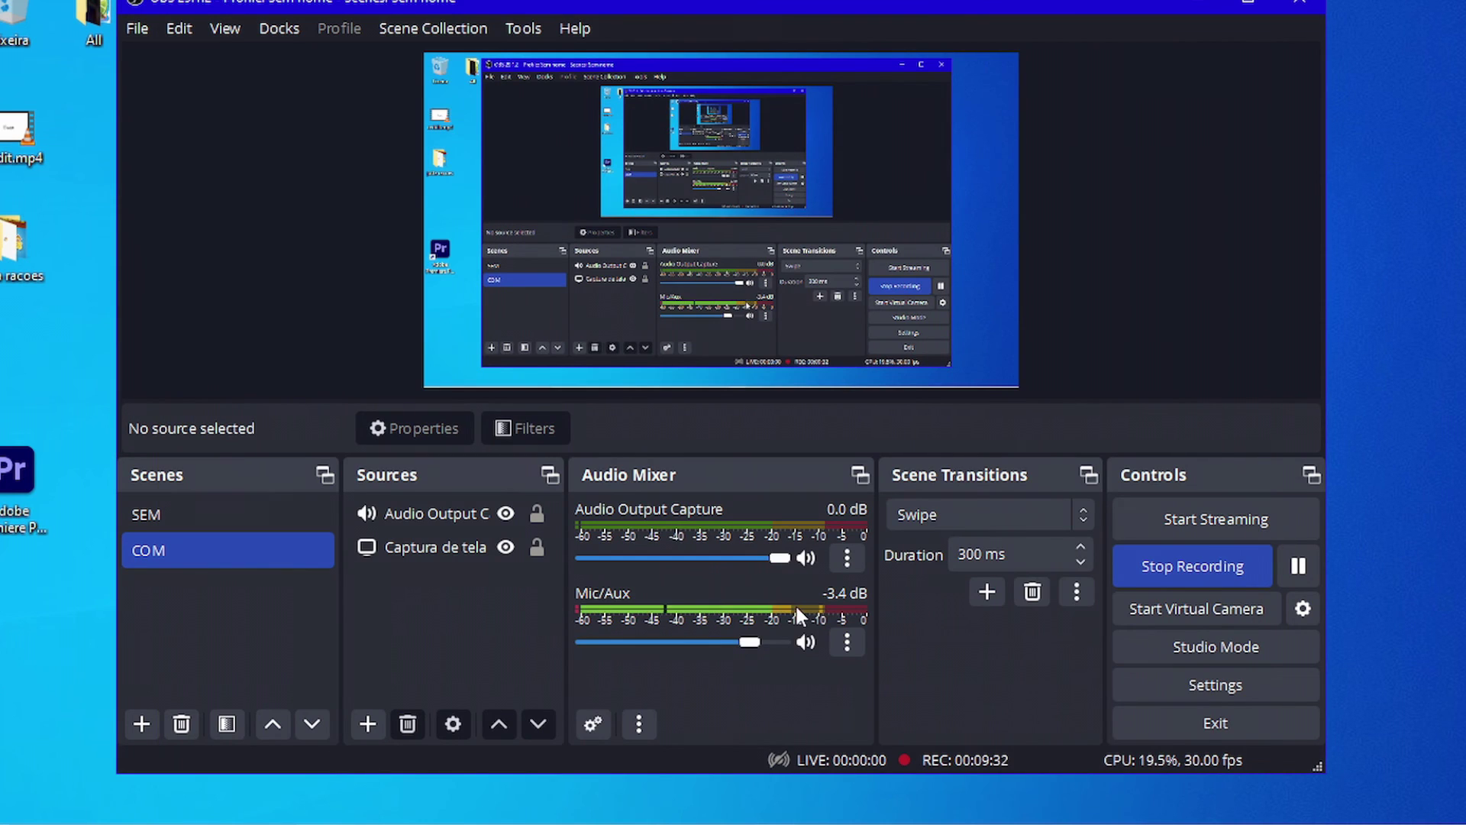